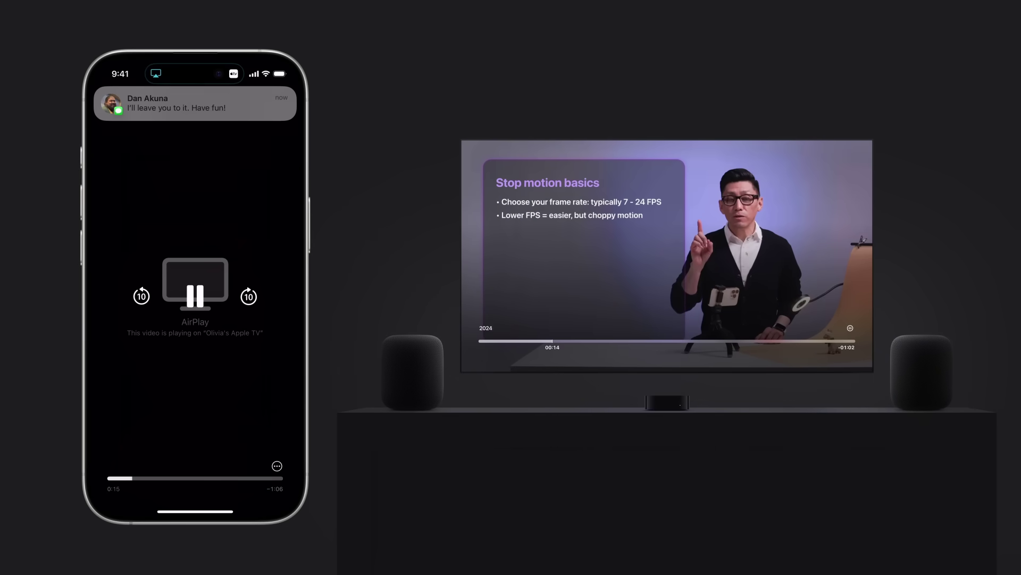
# - Reply "Thanks!" to Dan from the message notification while the TV video keeps playing
pyautogui.click(202, 105)
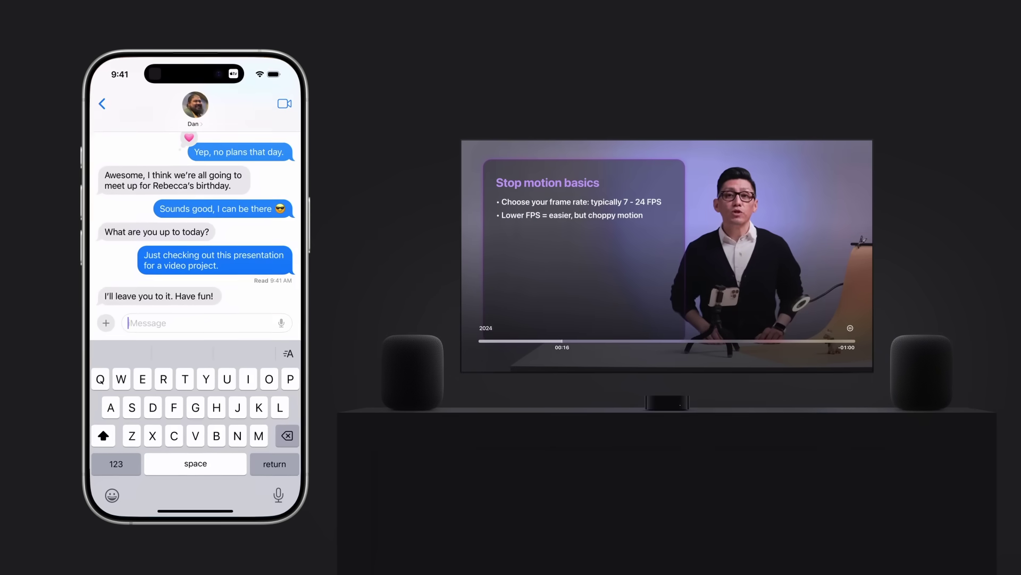
pyautogui.write('T')
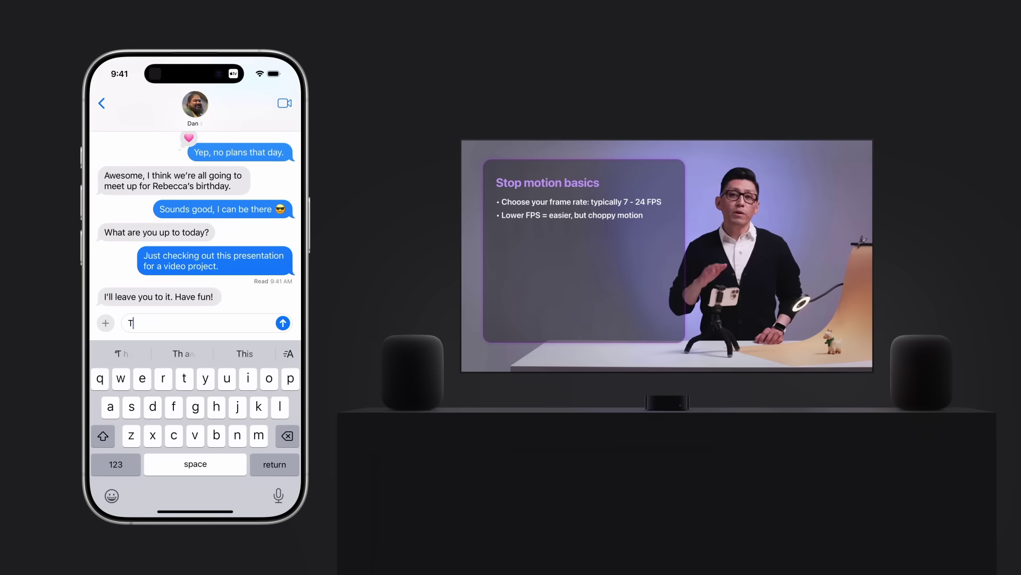
pyautogui.write('hanks')
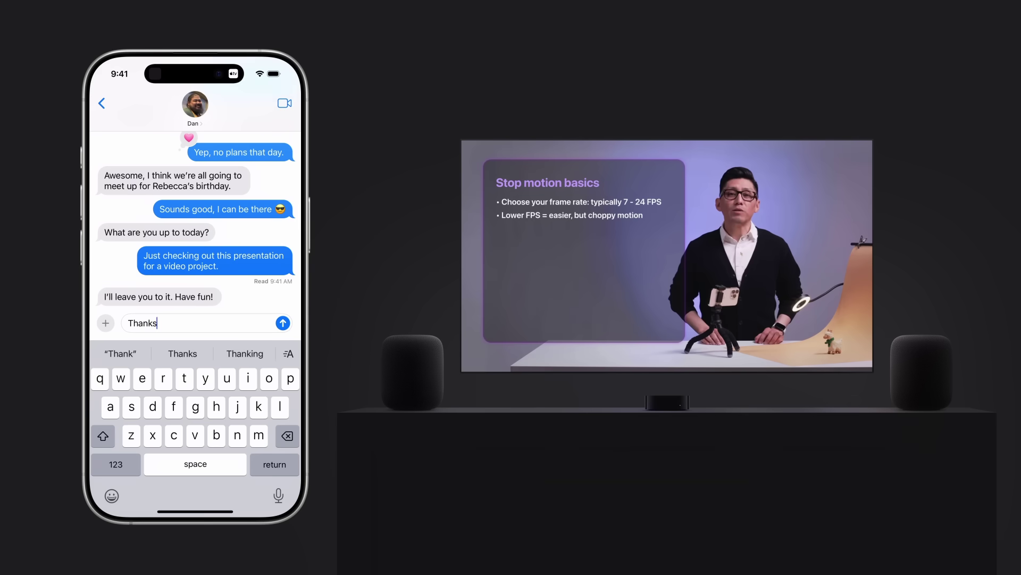
pyautogui.write('!')
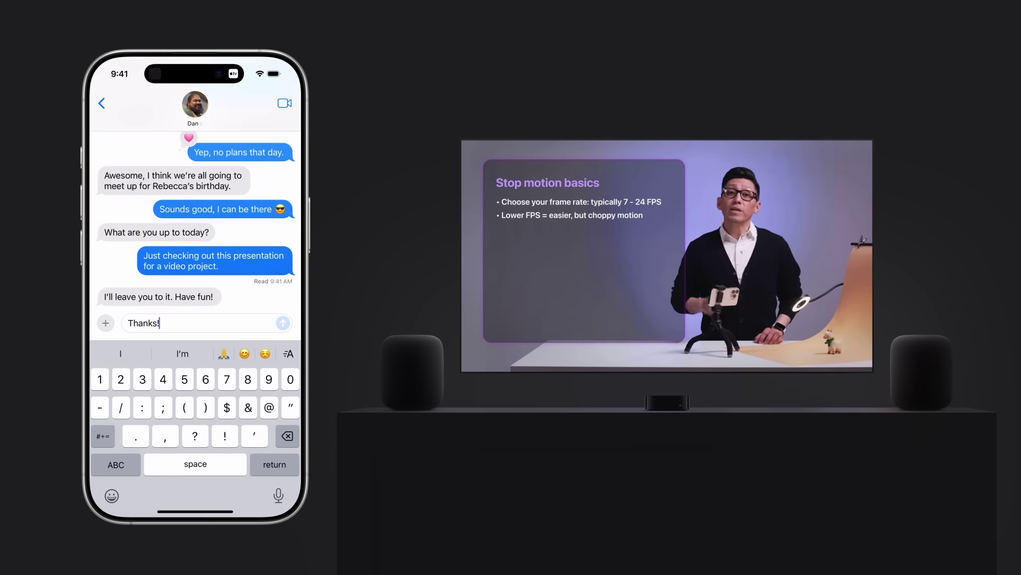
pyautogui.click(283, 322)
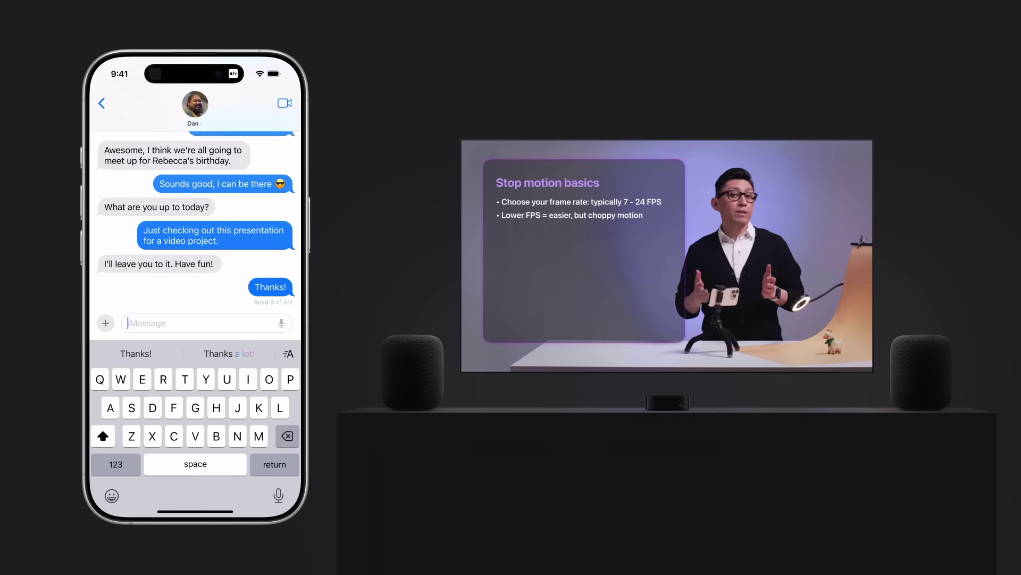